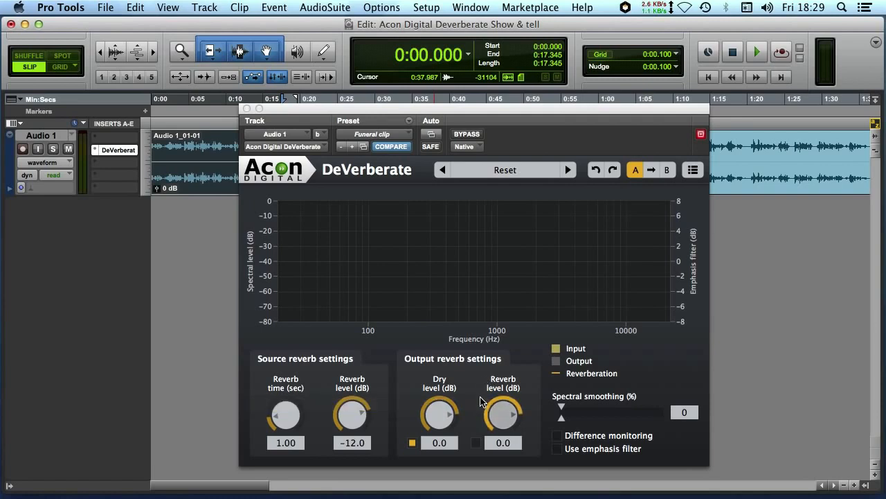
Try enabling the output reverb signal at 12.0 dB, and disable it with its level reset to 0.0 dB.
{"action": "left_click", "coordinate": [476, 443]}
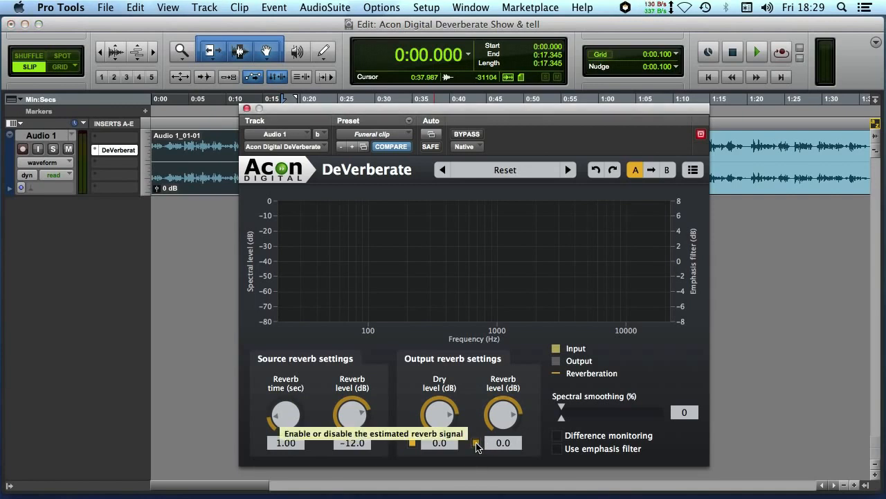
{"action": "left_click_drag", "start_coordinate": [503, 414], "coordinate": [401, 364]}
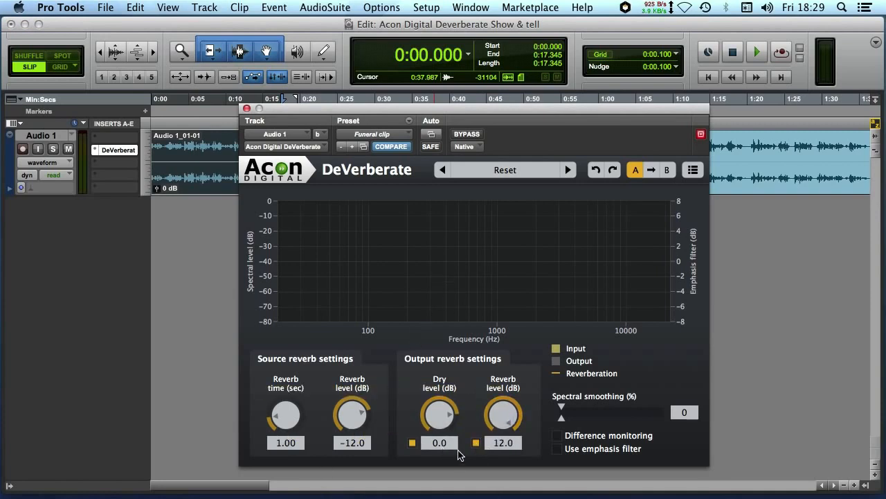
{"action": "left_click", "coordinate": [477, 444]}
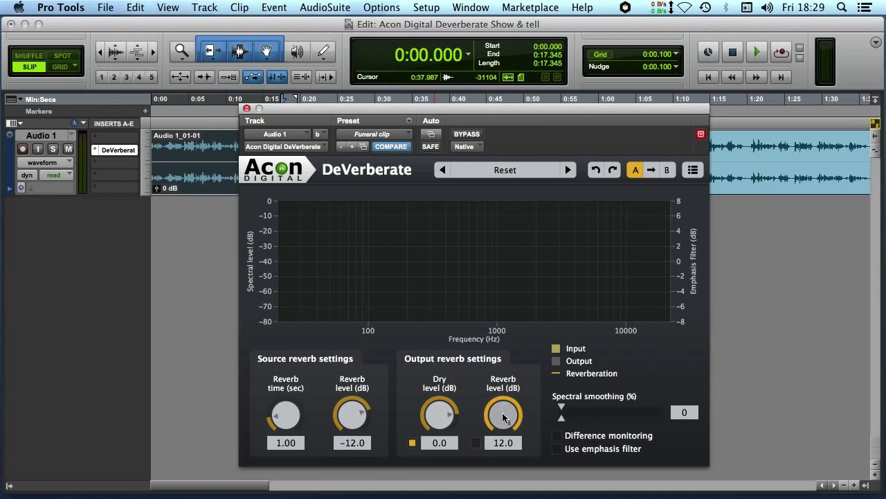
{"action": "left_click", "coordinate": [502, 418], "text": "alt"}
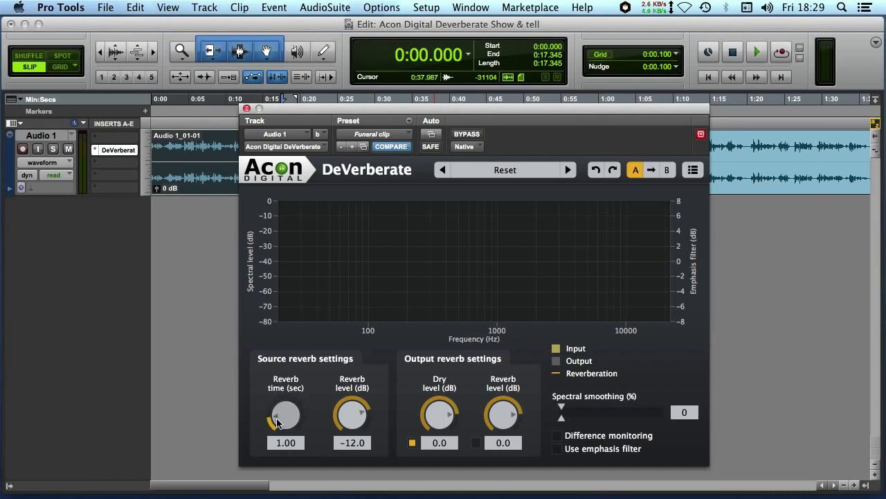
Try a source reverb time of 2.31 seconds and a source reverb level of -48.0 dB.
{"action": "left_click_drag", "start_coordinate": [279, 424], "coordinate": [285, 402]}
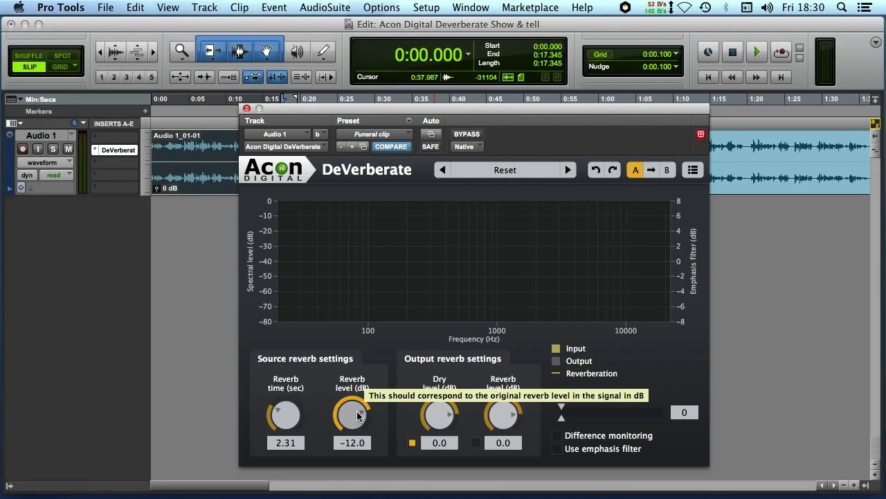
{"action": "left_click_drag", "start_coordinate": [358, 414], "coordinate": [331, 455]}
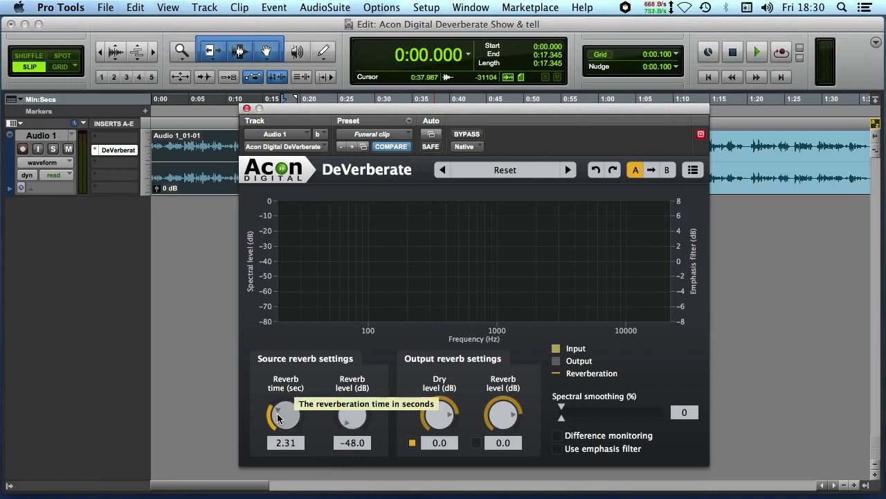
Step through the DeVerberate presets and load Reduce hall reverb.
{"action": "left_click", "coordinate": [569, 170]}
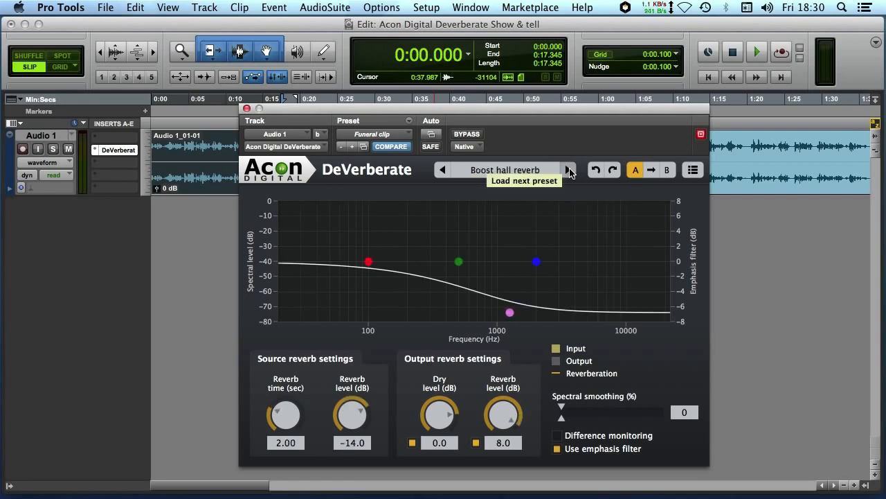
{"action": "left_click", "coordinate": [569, 170]}
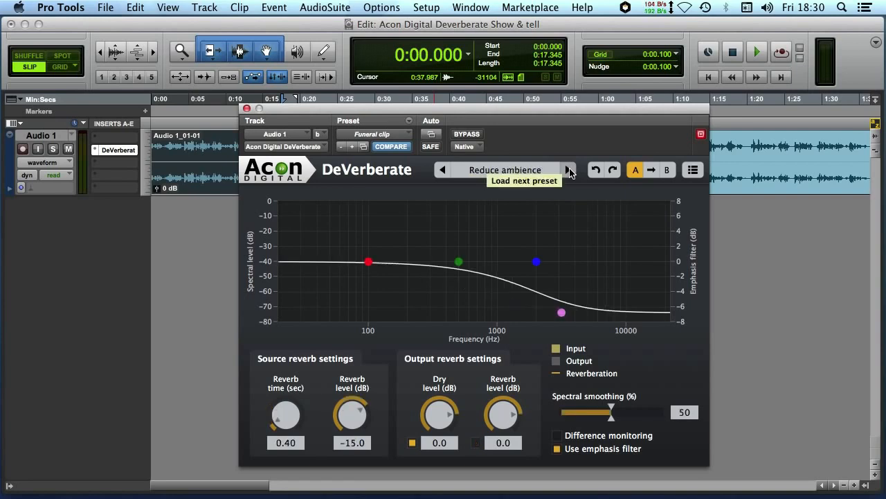
{"action": "left_click", "coordinate": [568, 170]}
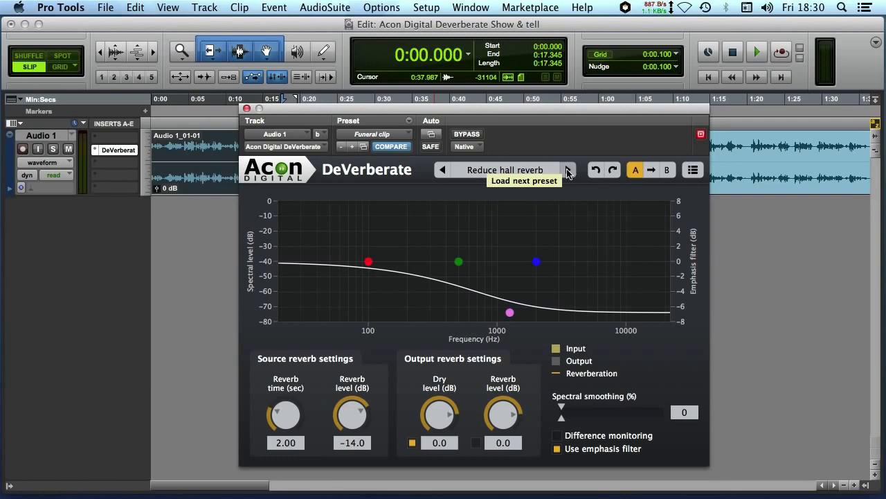
Listen to the clip with DeVerberate bypassed, stop playback and make the plug-in active again.
{"action": "left_click", "coordinate": [467, 134]}
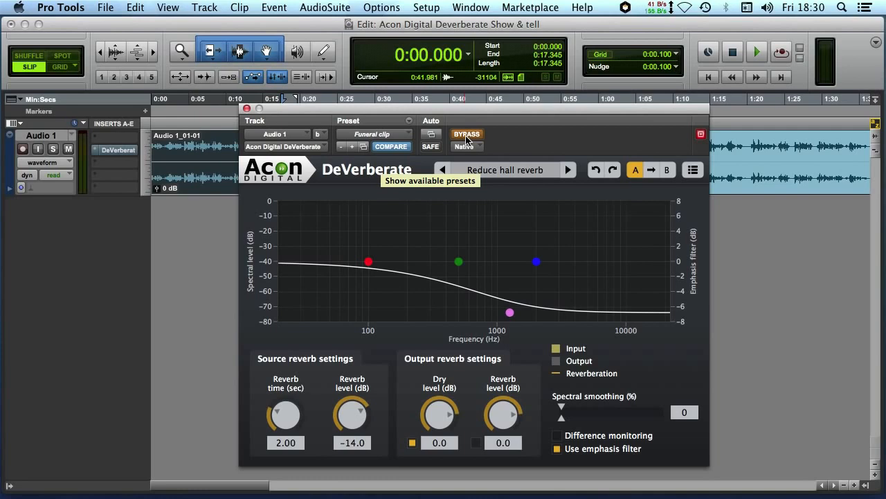
{"action": "key", "text": "space"}
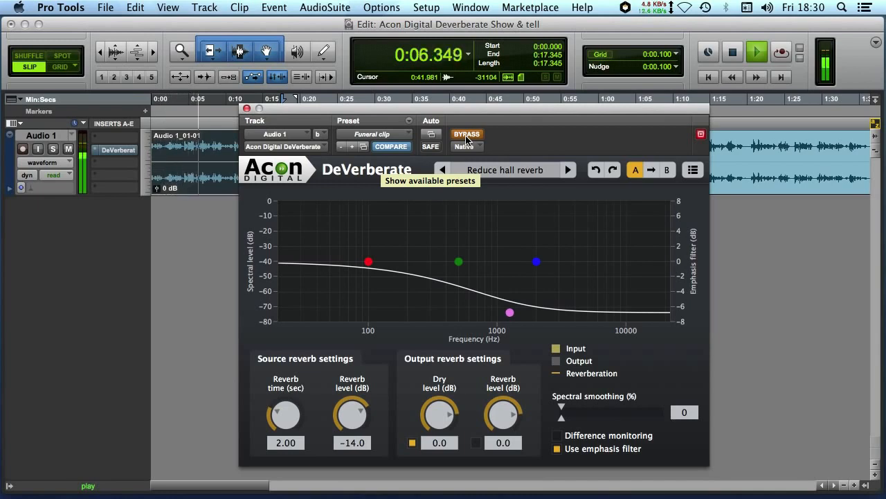
{"action": "key", "text": "space"}
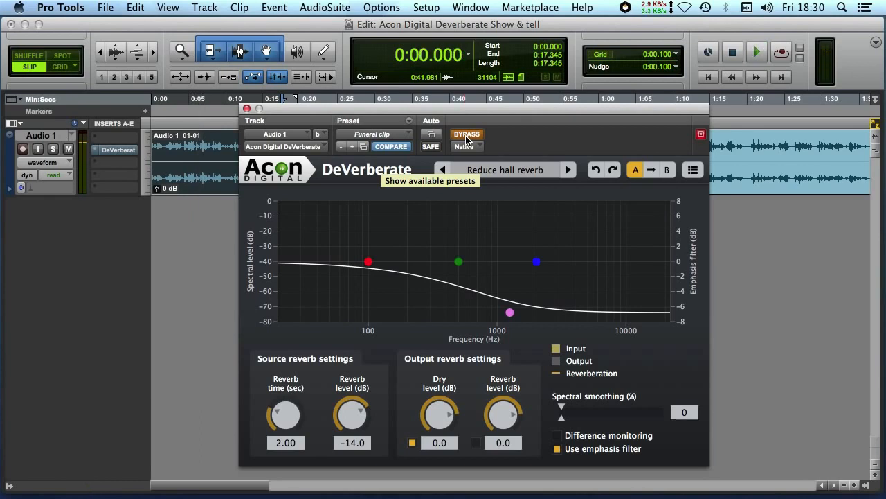
{"action": "left_click", "coordinate": [466, 136]}
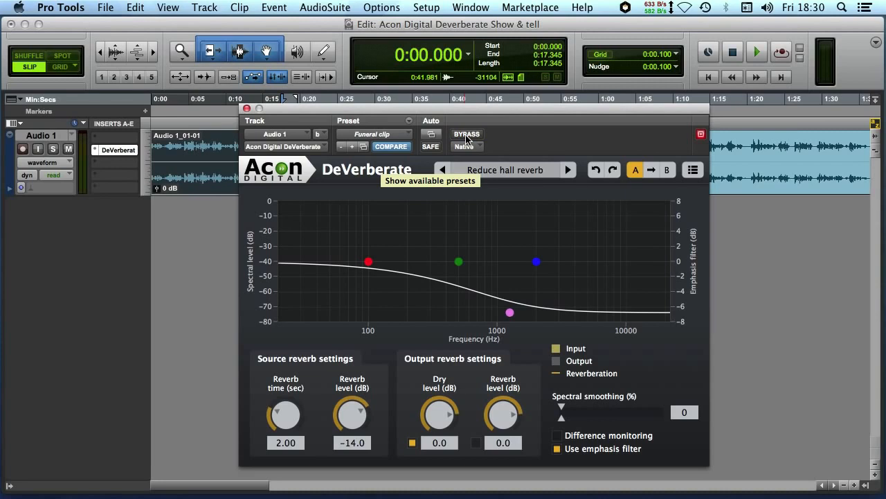
Lower the source reverb level to its minimum and raise it to -22.4 dB while the clip plays.
{"action": "left_click_drag", "start_coordinate": [351, 413], "coordinate": [339, 496]}
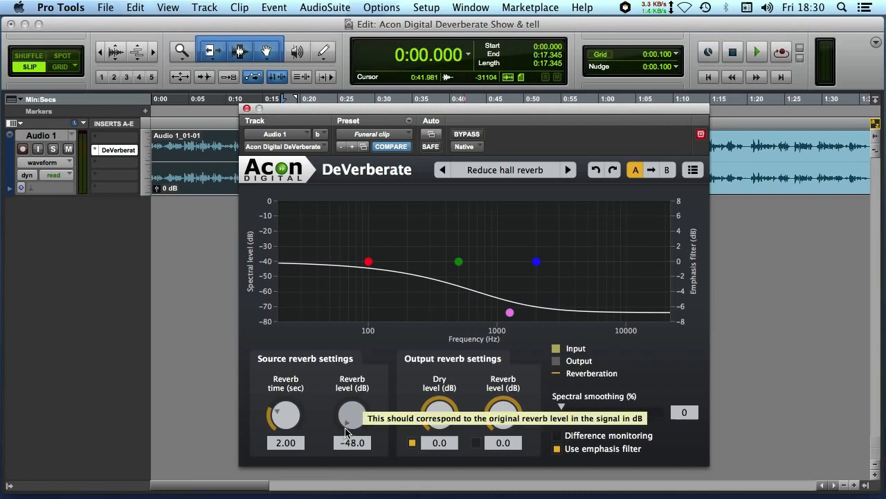
{"action": "key", "text": "space"}
{"action": "left_click_drag", "start_coordinate": [345, 428], "coordinate": [356, 342]}
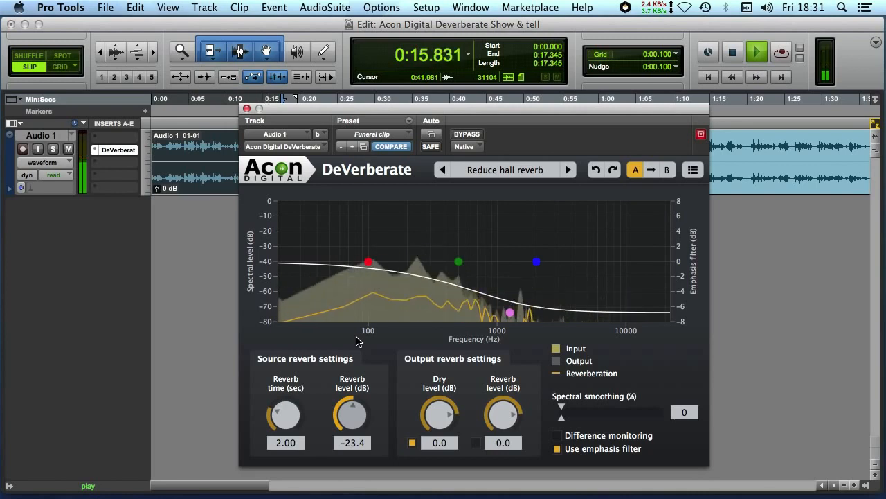
{"action": "left_click_drag", "start_coordinate": [356, 337], "coordinate": [358, 335]}
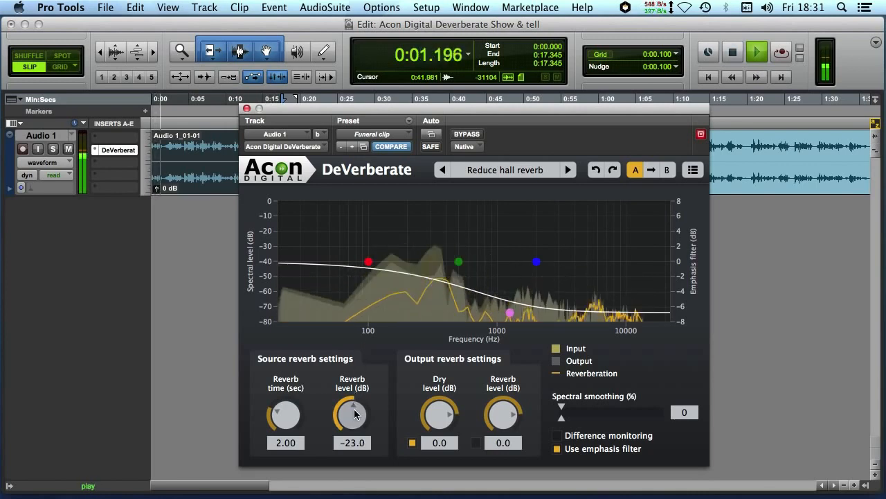
{"action": "mouse_move", "coordinate": [355, 413]}
{"action": "left_mouse_down"}
{"action": "mouse_move", "coordinate": [358, 378]}
{"action": "mouse_move", "coordinate": [354, 414]}
{"action": "left_mouse_up"}
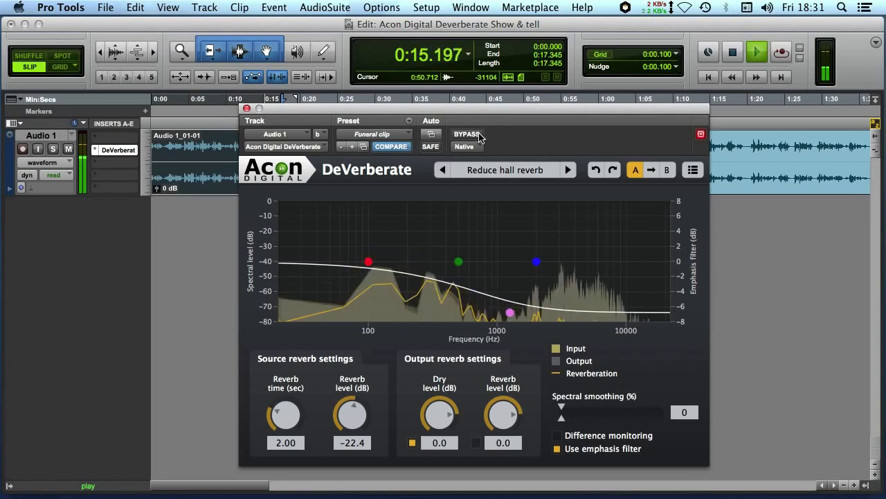
Replay the clip from the start, compare it with and without DeVerberate bypassed, and stop playback.
{"action": "key", "text": "space"}
{"action": "key", "text": "space"}
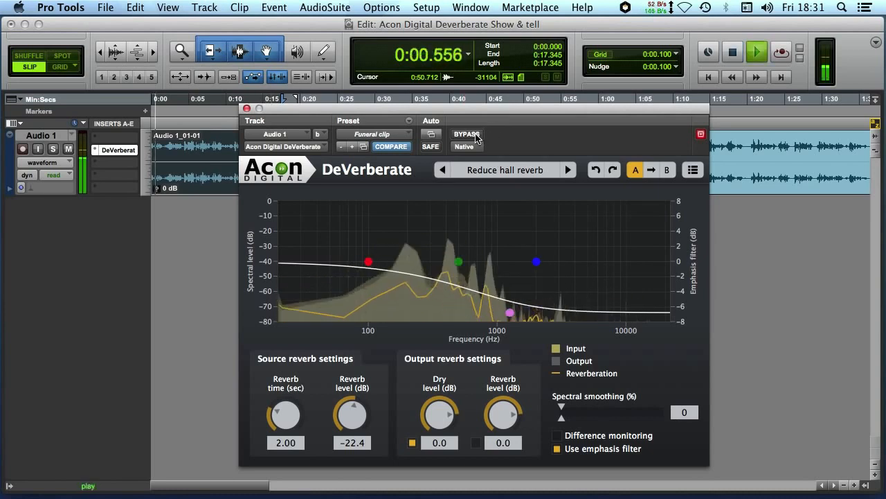
{"action": "left_click", "coordinate": [476, 136]}
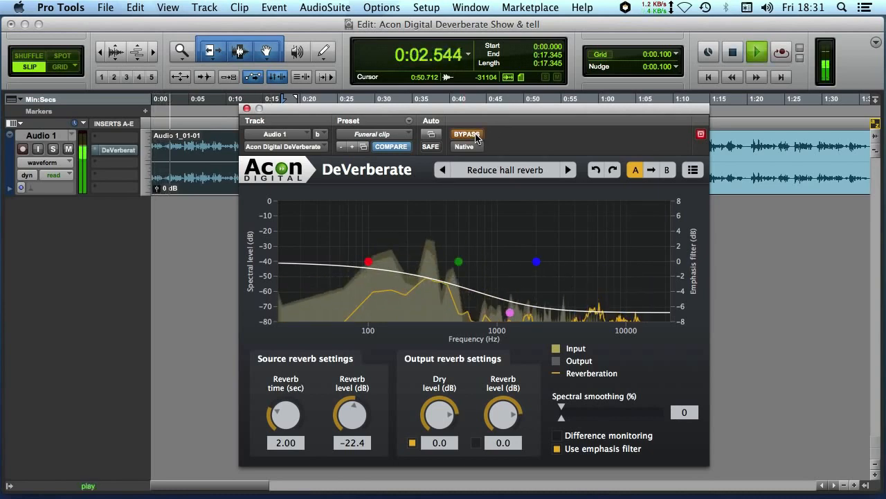
{"action": "left_click", "coordinate": [475, 137]}
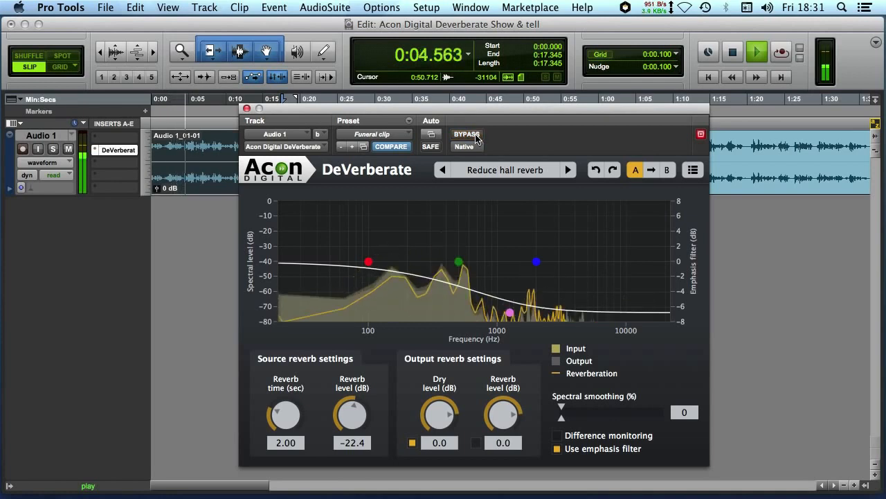
{"action": "key", "text": "space"}
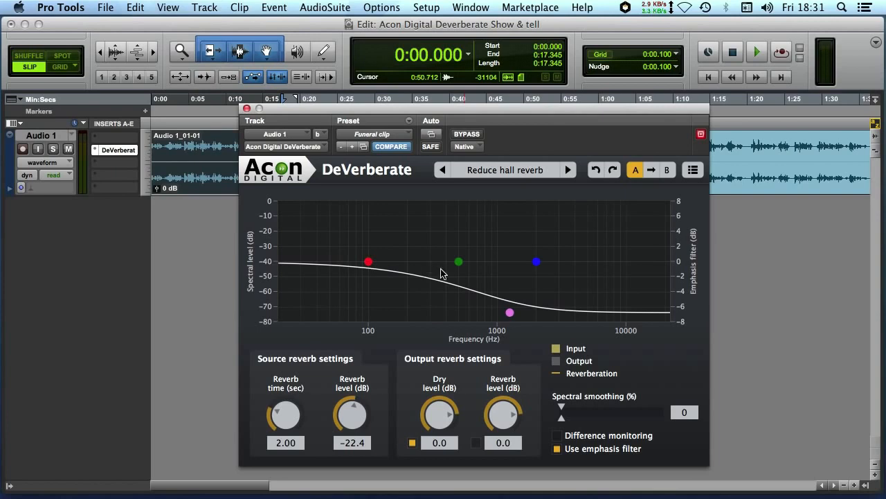
Adjust the emphasis filter: red point to about 92 Hz, pink point to about -6 dB, and blue point slightly lower in frequency.
{"action": "left_click", "coordinate": [555, 449]}
{"action": "left_click", "coordinate": [555, 449]}
{"action": "mouse_move", "coordinate": [367, 260]}
{"action": "left_mouse_down"}
{"action": "mouse_move", "coordinate": [369, 300]}
{"action": "mouse_move", "coordinate": [366, 254]}
{"action": "mouse_move", "coordinate": [364, 261]}
{"action": "left_mouse_up"}
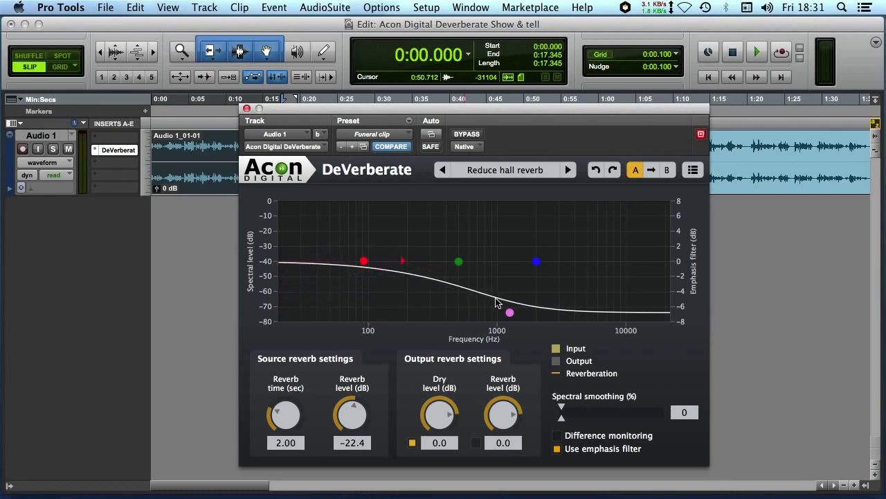
{"action": "left_click_drag", "start_coordinate": [506, 312], "coordinate": [511, 309]}
{"action": "mouse_move", "coordinate": [536, 261]}
{"action": "left_mouse_down"}
{"action": "mouse_move", "coordinate": [538, 214]}
{"action": "mouse_move", "coordinate": [537, 266]}
{"action": "left_mouse_up"}
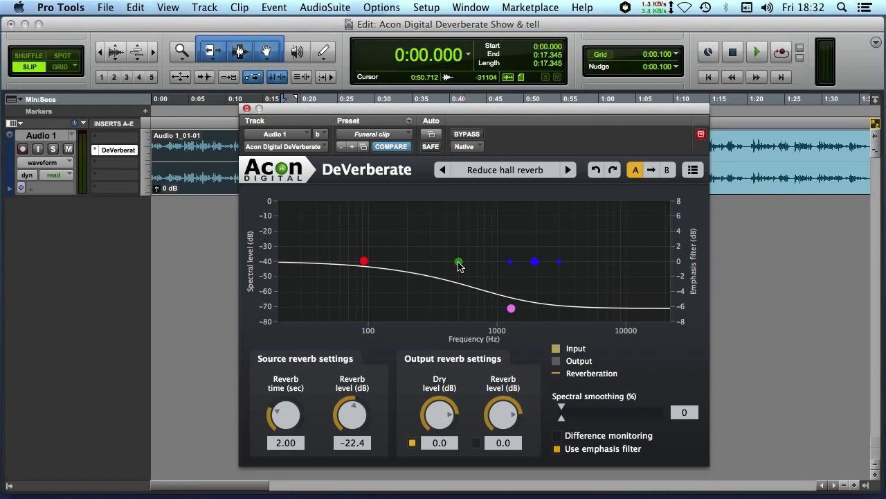
During playback, boost the green emphasis point by about 5 dB near 380 Hz and set the source reverb level to -23.0 dB.
{"action": "key", "text": "space"}
{"action": "left_click_drag", "start_coordinate": [459, 263], "coordinate": [444, 225]}
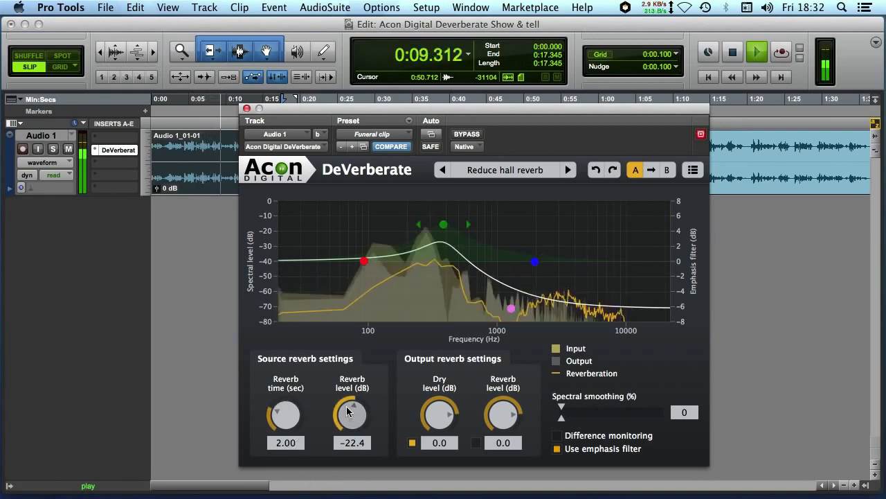
{"action": "left_click_drag", "start_coordinate": [347, 406], "coordinate": [345, 410]}
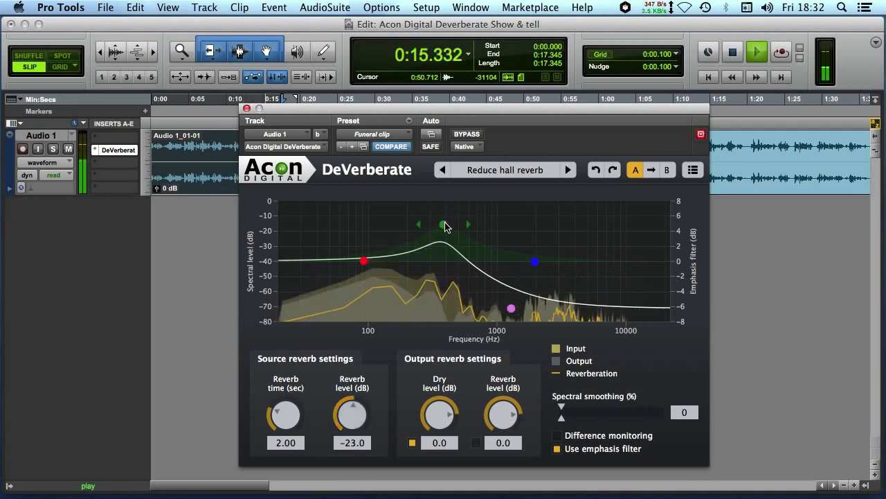
Restart playback and move the green emphasis point to about 260 Hz with a boost of about 5.6 dB.
{"action": "key", "text": "space"}
{"action": "key", "text": "space"}
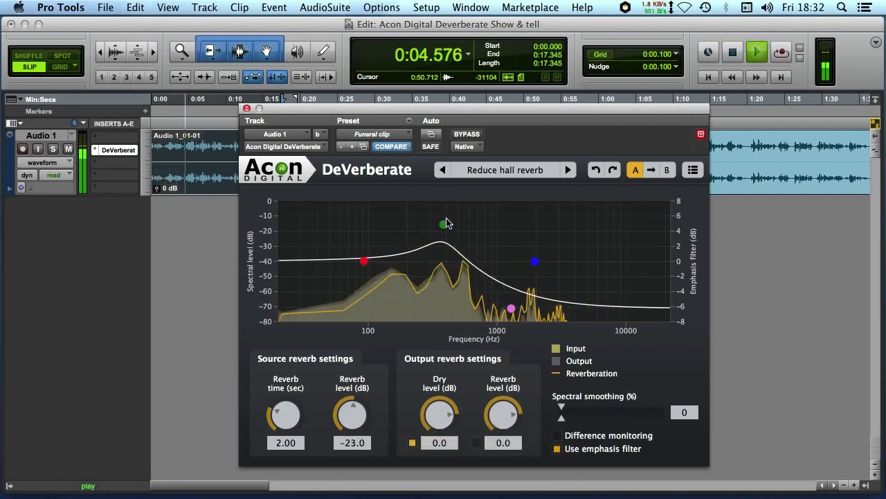
{"action": "left_click_drag", "start_coordinate": [443, 225], "coordinate": [432, 220]}
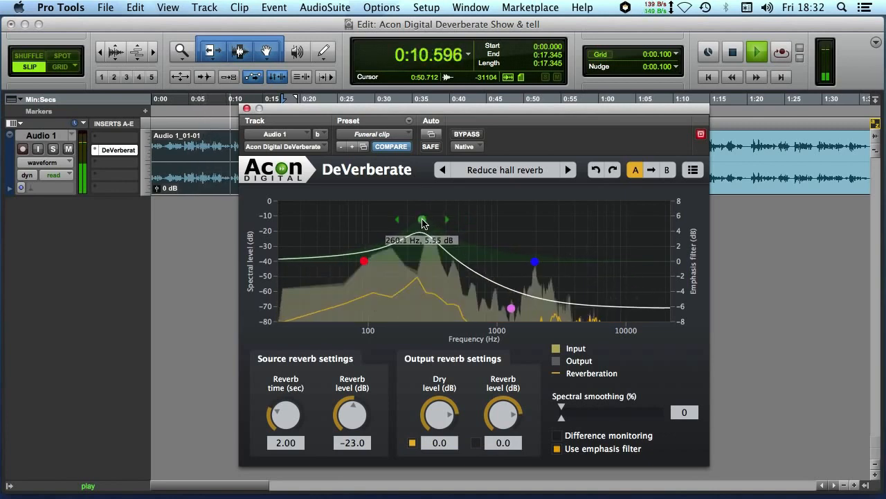
{"action": "left_click_drag", "start_coordinate": [427, 221], "coordinate": [421, 222]}
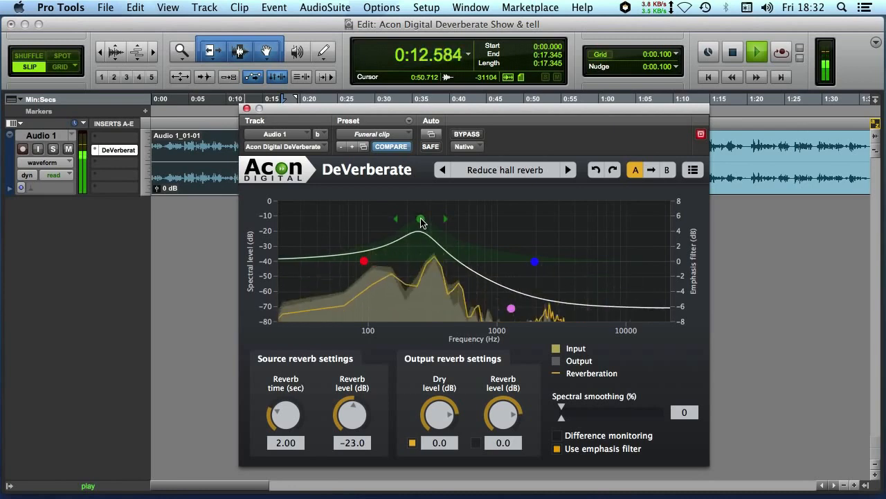
Compare the playing clip with and without DeVerberate bypassed, and stop playback.
{"action": "left_click", "coordinate": [460, 134]}
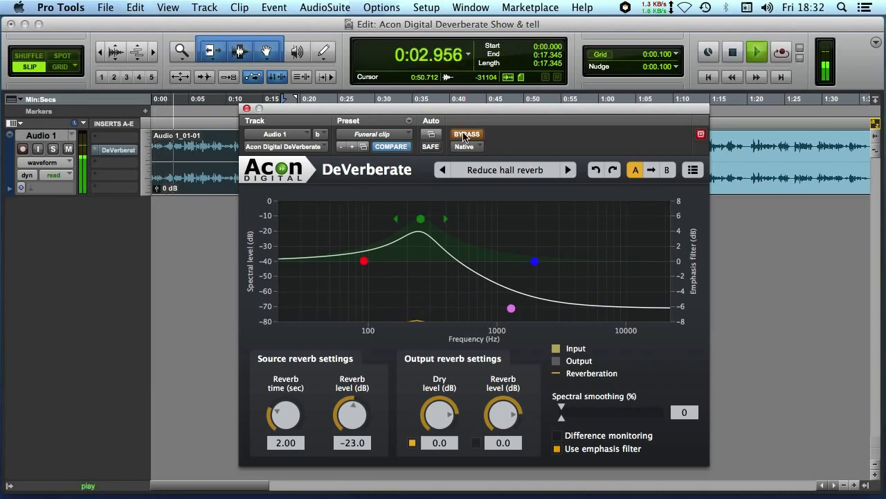
{"action": "left_click", "coordinate": [464, 135]}
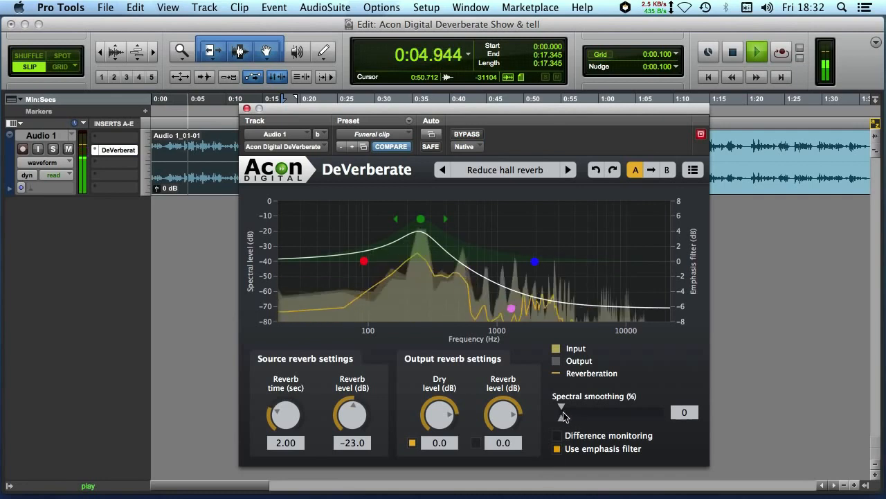
{"action": "key", "text": "space"}
Raise the spectral smoothing to 69% while listening to the clip.
{"action": "left_click", "coordinate": [562, 419]}
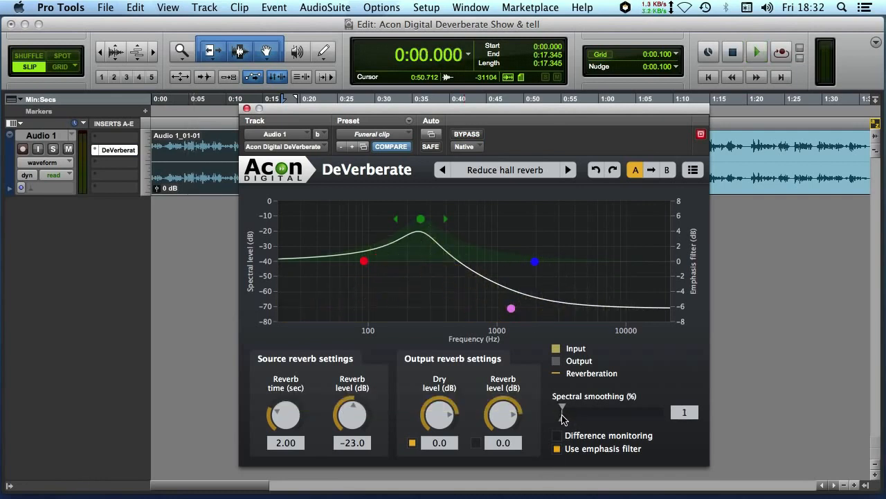
{"action": "key", "text": "space"}
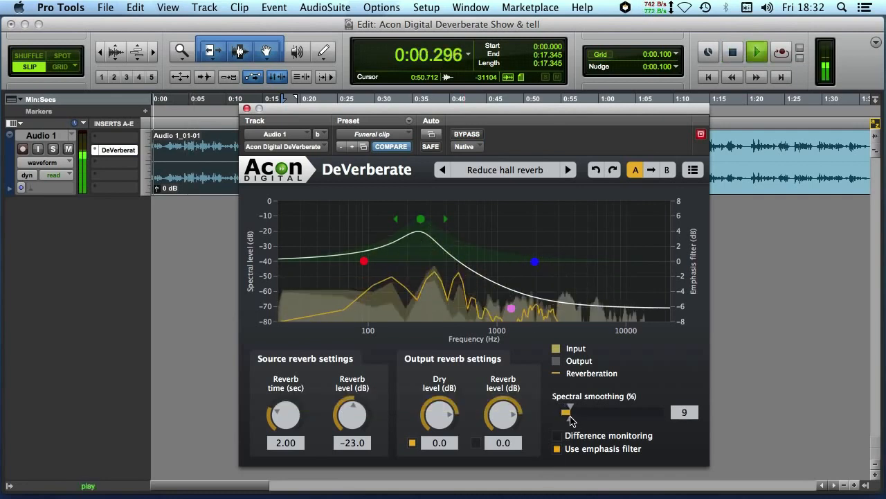
{"action": "left_click_drag", "start_coordinate": [571, 419], "coordinate": [629, 419]}
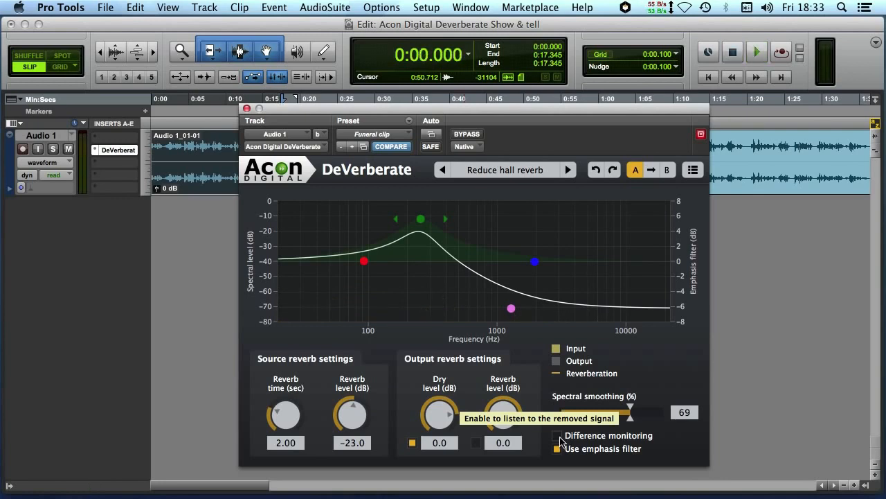
Play the clip with difference monitoring enabled to hear only the removed signal.
{"action": "key", "text": "space"}
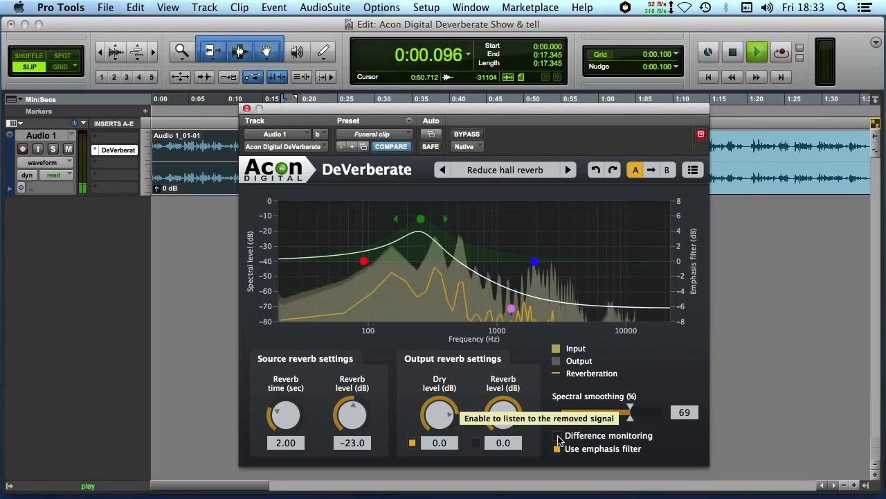
{"action": "left_click", "coordinate": [558, 436]}
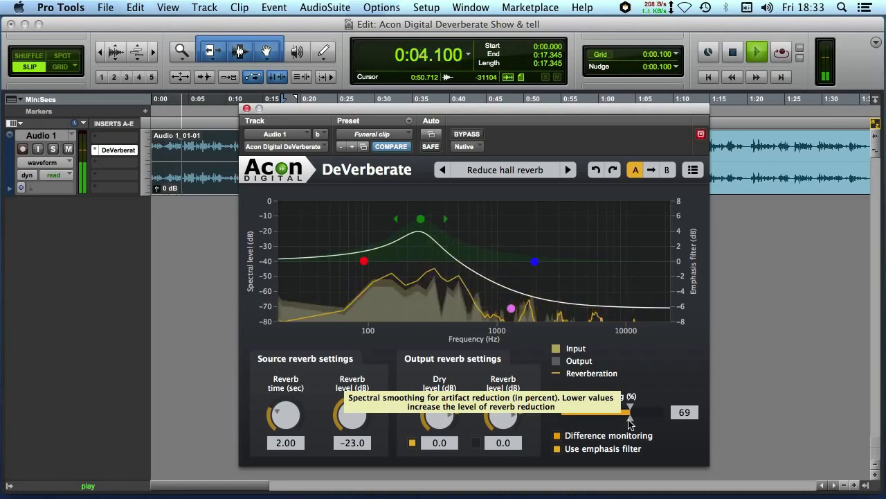
Lower the spectral smoothing to 63% and the source reverb level to -24.0 dB while monitoring the removed signal.
{"action": "left_click_drag", "start_coordinate": [630, 424], "coordinate": [624, 424]}
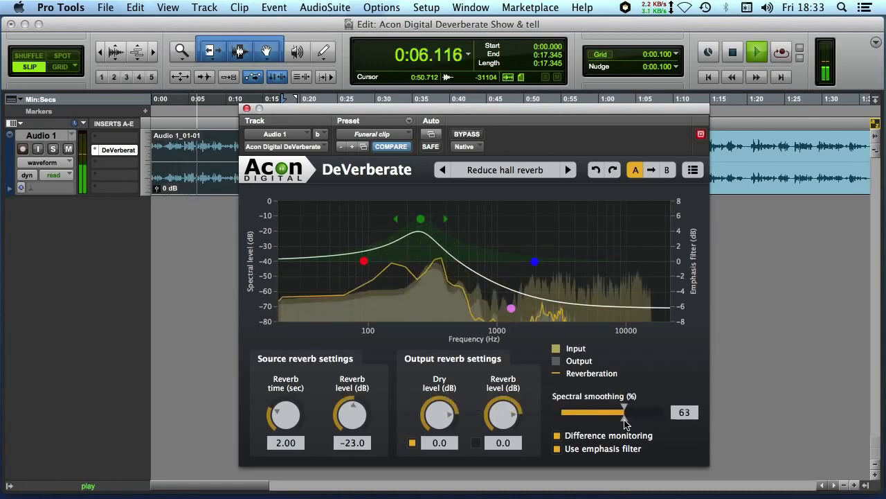
{"action": "mouse_move", "coordinate": [367, 412]}
{"action": "left_mouse_down"}
{"action": "mouse_move", "coordinate": [352, 413]}
{"action": "mouse_move", "coordinate": [349, 424]}
{"action": "mouse_move", "coordinate": [351, 414]}
{"action": "left_mouse_up"}
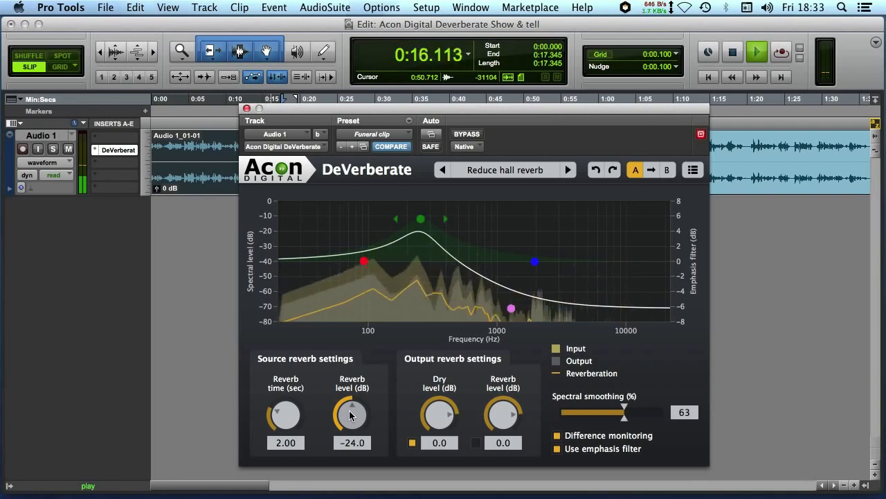
Turn off difference monitoring and compare the playing clip with and without DeVerberate bypassed.
{"action": "left_click", "coordinate": [558, 436]}
{"action": "key", "text": "space"}
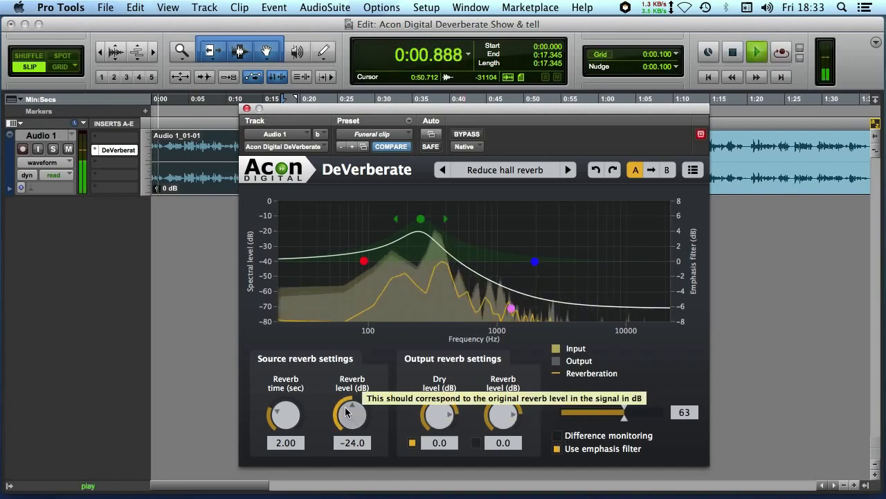
{"action": "left_click", "coordinate": [466, 136]}
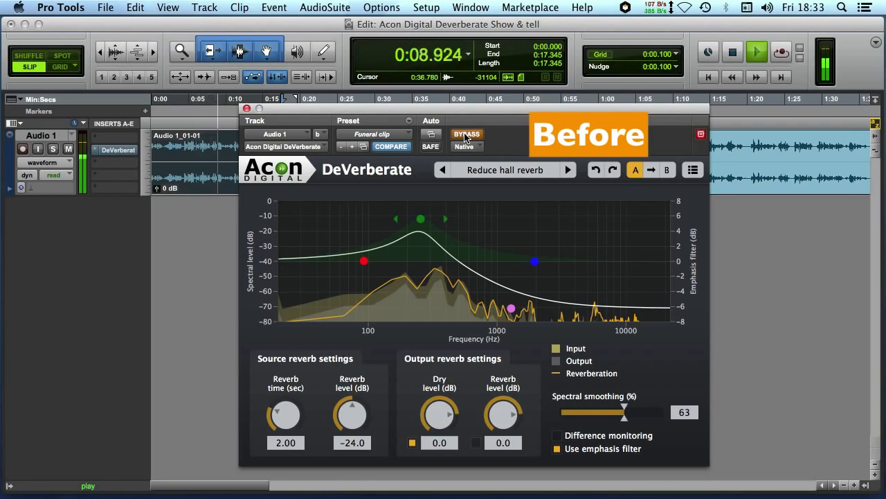
{"action": "left_click", "coordinate": [465, 136]}
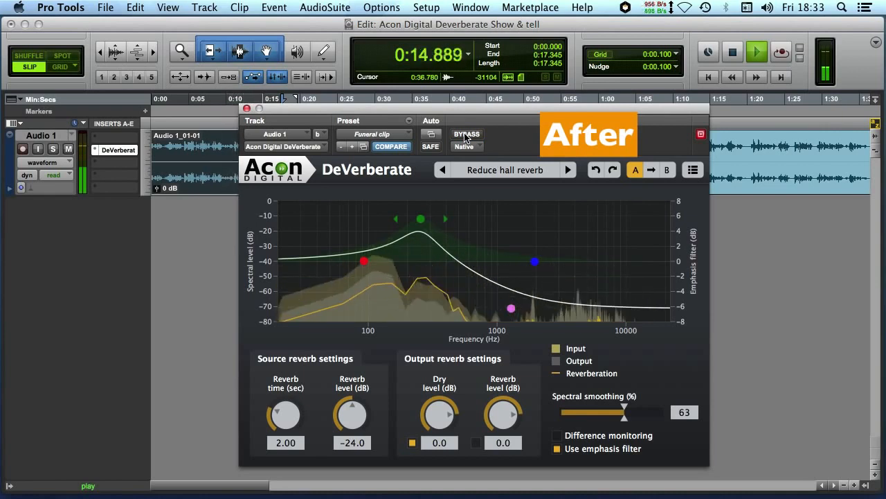
{"action": "key", "text": "space"}
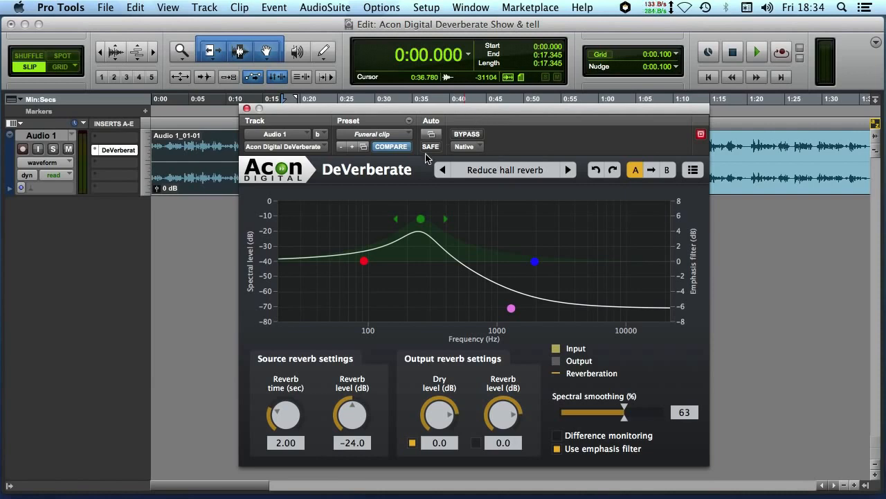
Load the Reset factory preset in DeVerberate and select the Audio 1 clip that starts at 0:32.182.
{"action": "left_click", "coordinate": [533, 172]}
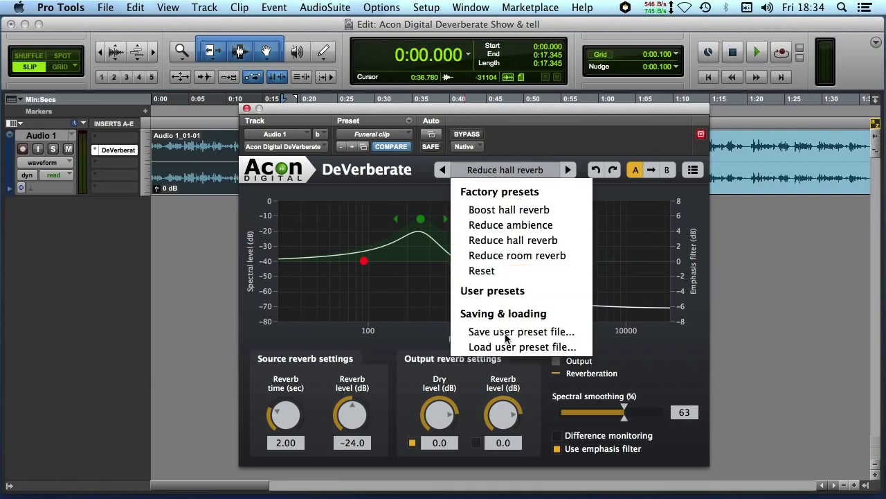
{"action": "left_click", "coordinate": [497, 271]}
{"action": "left_click", "coordinate": [770, 180]}
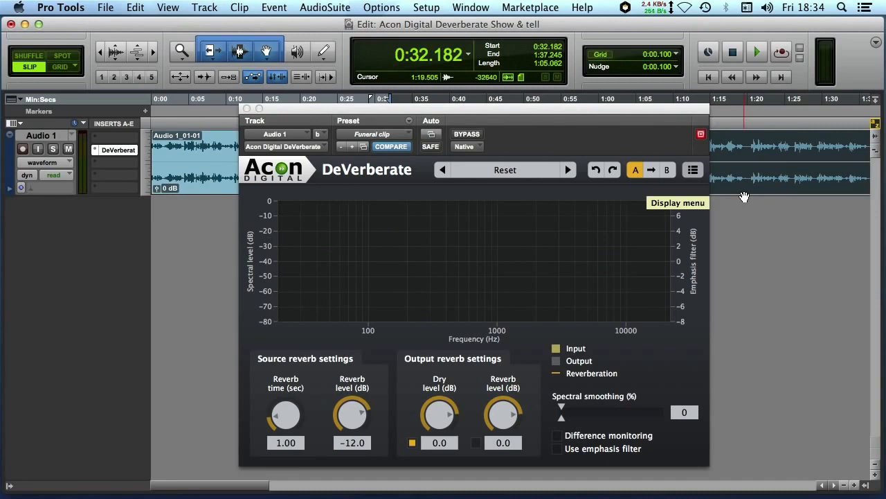
Bypass DeVerberate and play the selected clip to hear its unprocessed ambience.
{"action": "left_click", "coordinate": [474, 136]}
{"action": "key", "text": "space"}
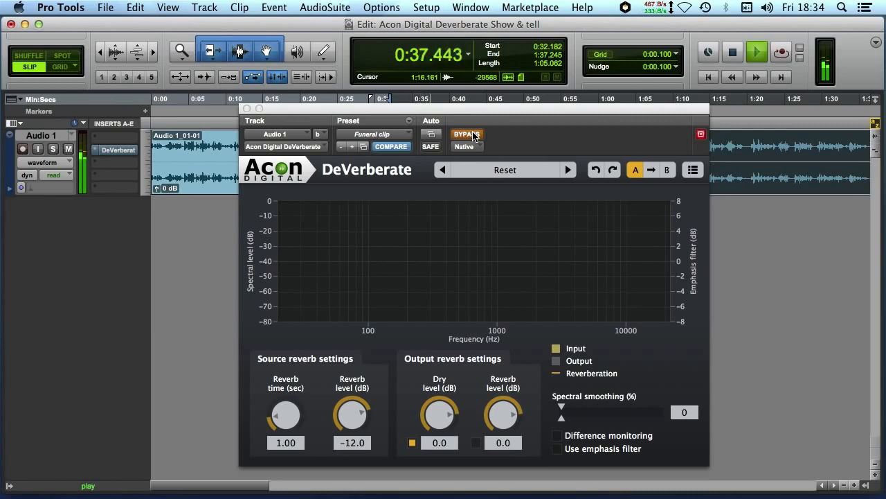
{"action": "key", "text": "space"}
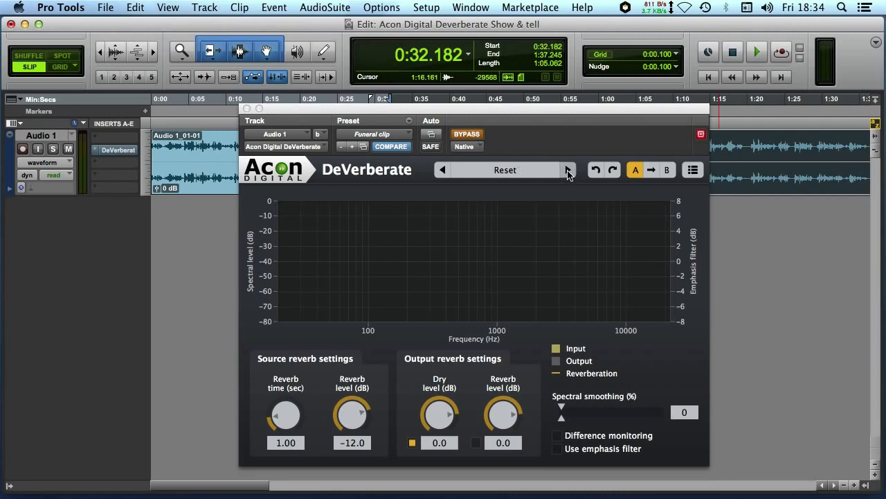
Load the Reduce ambience factory preset and lower its source reverb level to -48.0 dB and spectral smoothing to 0%.
{"action": "left_click", "coordinate": [543, 174]}
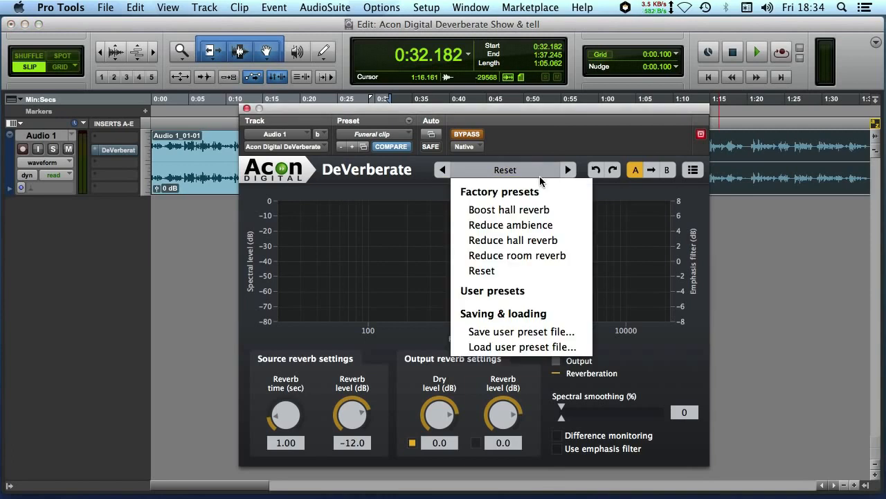
{"action": "left_click", "coordinate": [534, 223]}
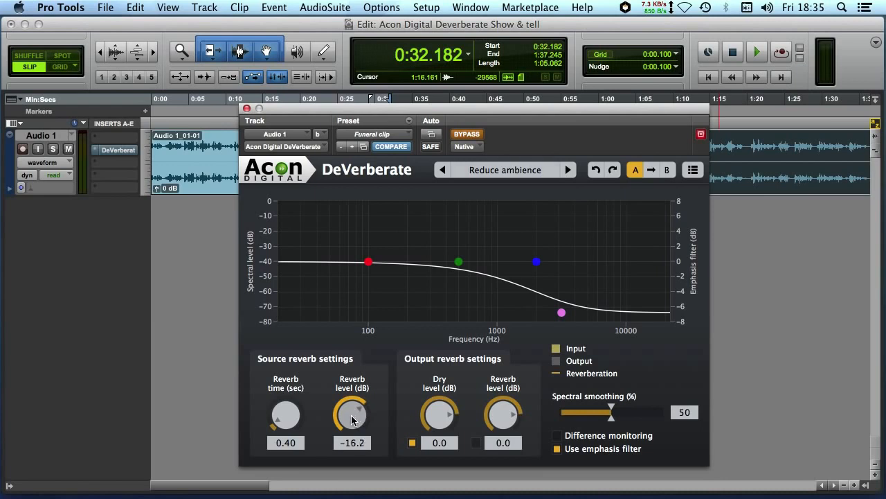
{"action": "left_click_drag", "start_coordinate": [352, 419], "coordinate": [249, 479]}
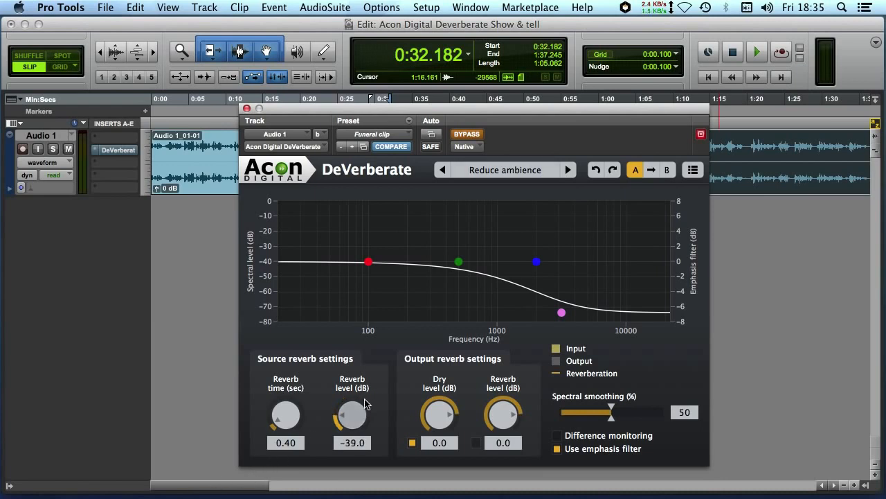
{"action": "left_click_drag", "start_coordinate": [349, 417], "coordinate": [343, 478]}
{"action": "left_click_drag", "start_coordinate": [614, 411], "coordinate": [559, 412]}
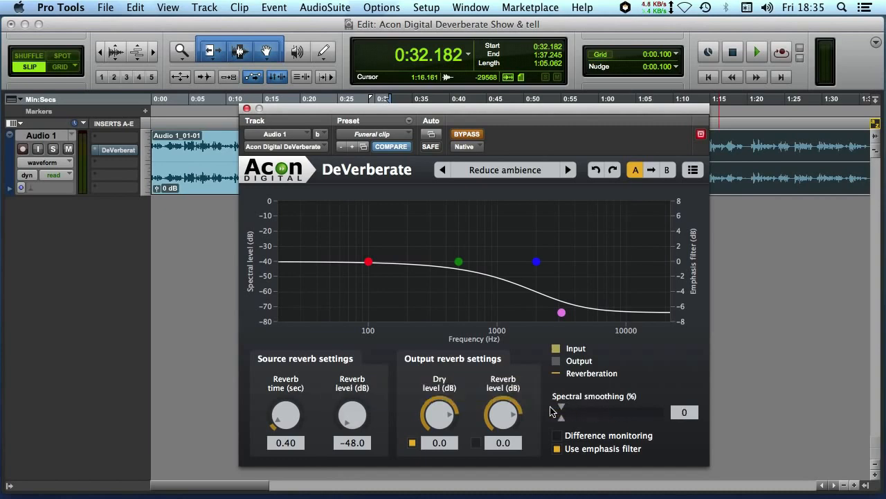
Reactivate DeVerberate and, during playback, raise the source reverb level to -9.6 dB and the spectral smoothing to 72%.
{"action": "left_click", "coordinate": [467, 135]}
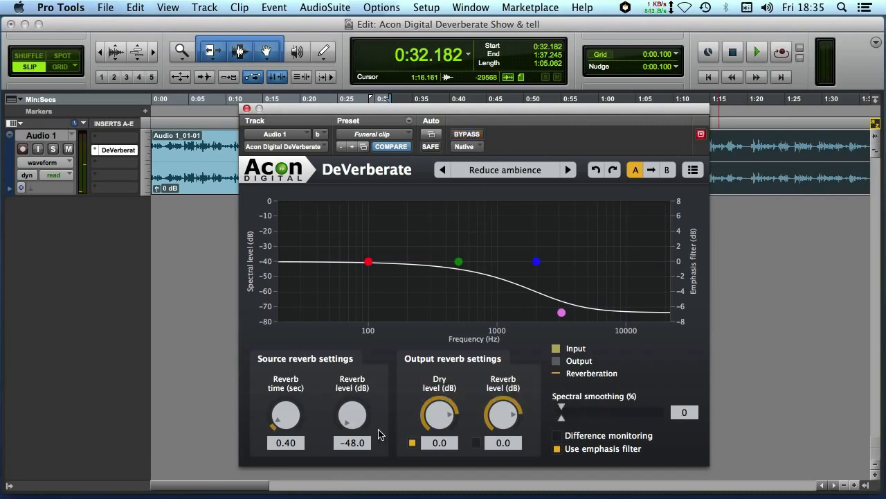
{"action": "key", "text": "space"}
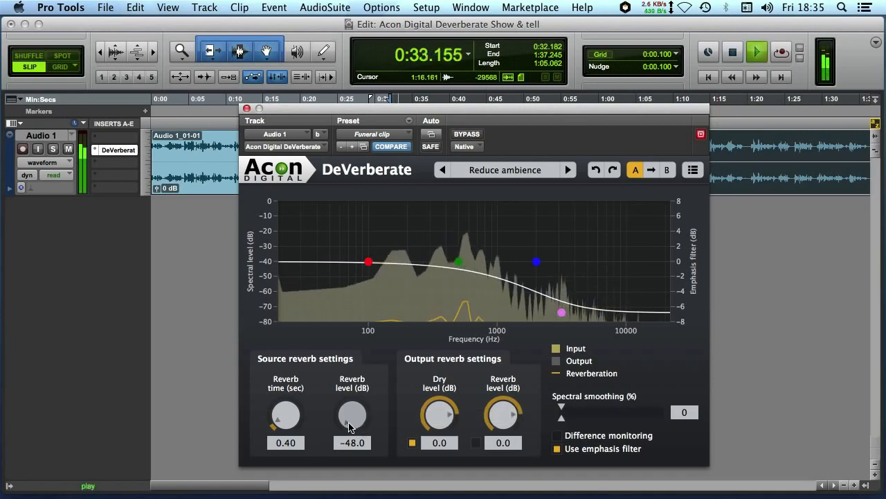
{"action": "left_click_drag", "start_coordinate": [350, 427], "coordinate": [362, 284]}
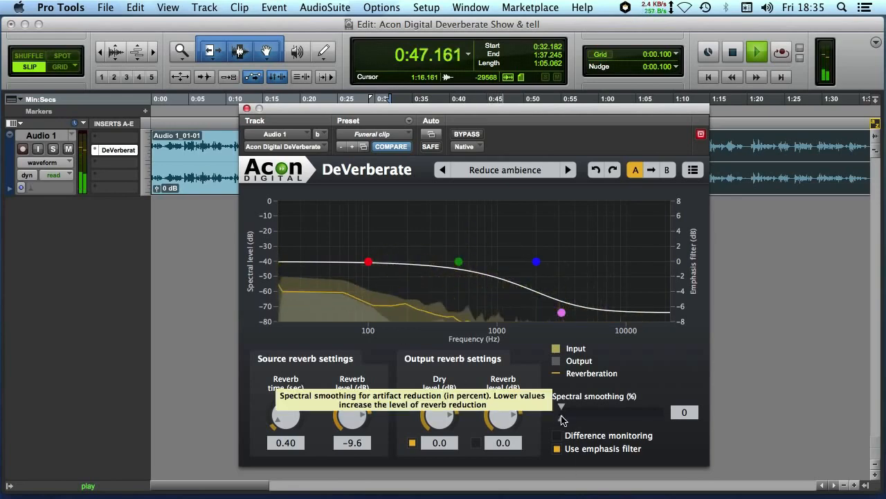
{"action": "left_click_drag", "start_coordinate": [562, 420], "coordinate": [633, 421]}
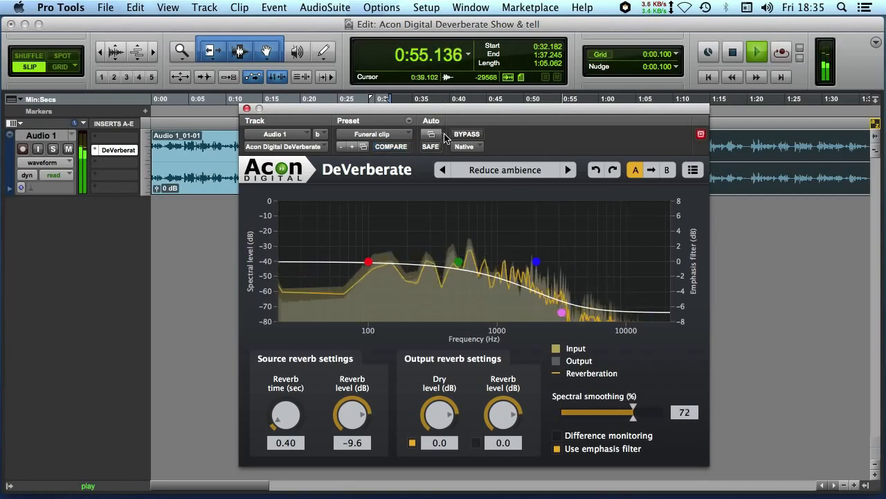
Compare the second clip repeatedly with and without DeVerberate bypassed, and stop playback.
{"action": "left_click", "coordinate": [465, 134]}
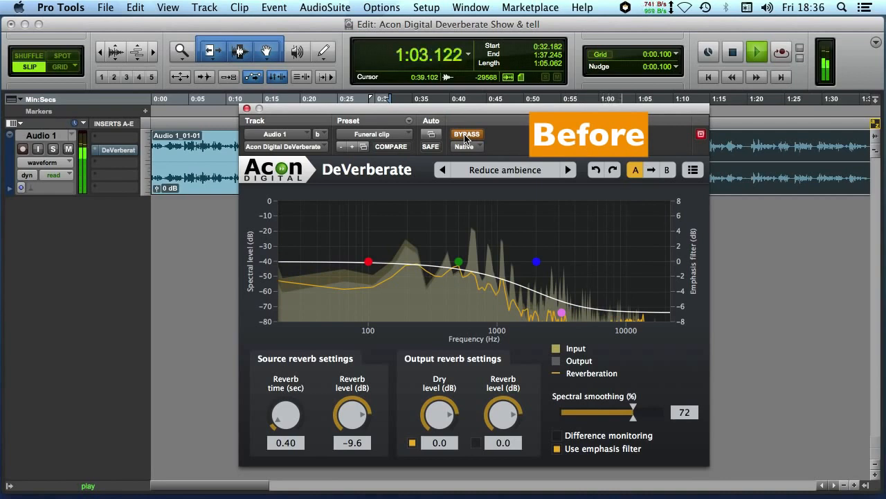
{"action": "left_click", "coordinate": [466, 136]}
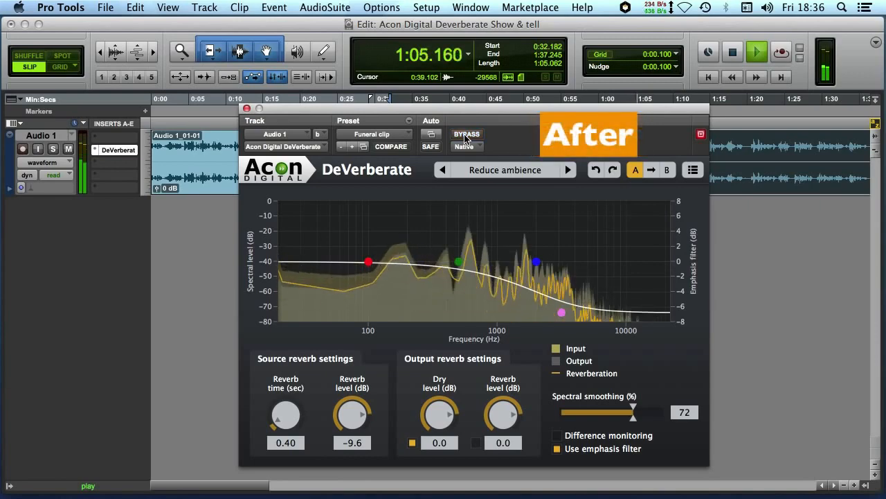
{"action": "left_click", "coordinate": [465, 136]}
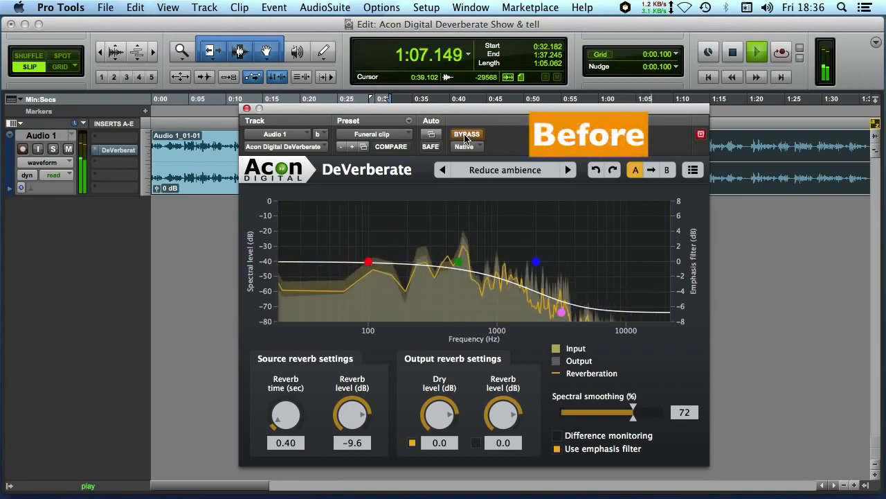
{"action": "left_click", "coordinate": [465, 136]}
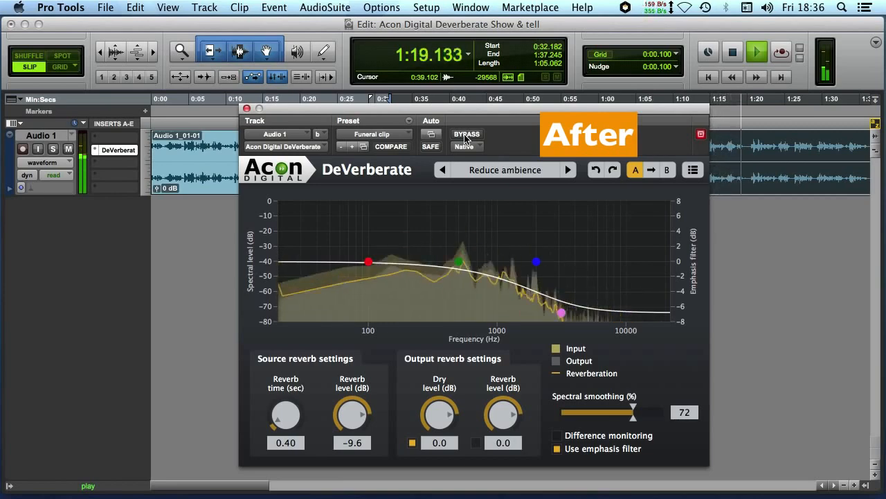
{"action": "key", "text": "space"}
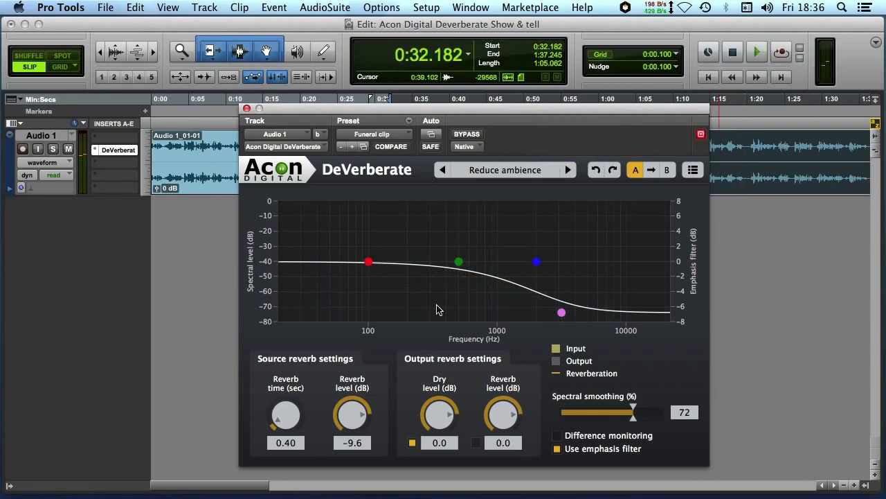